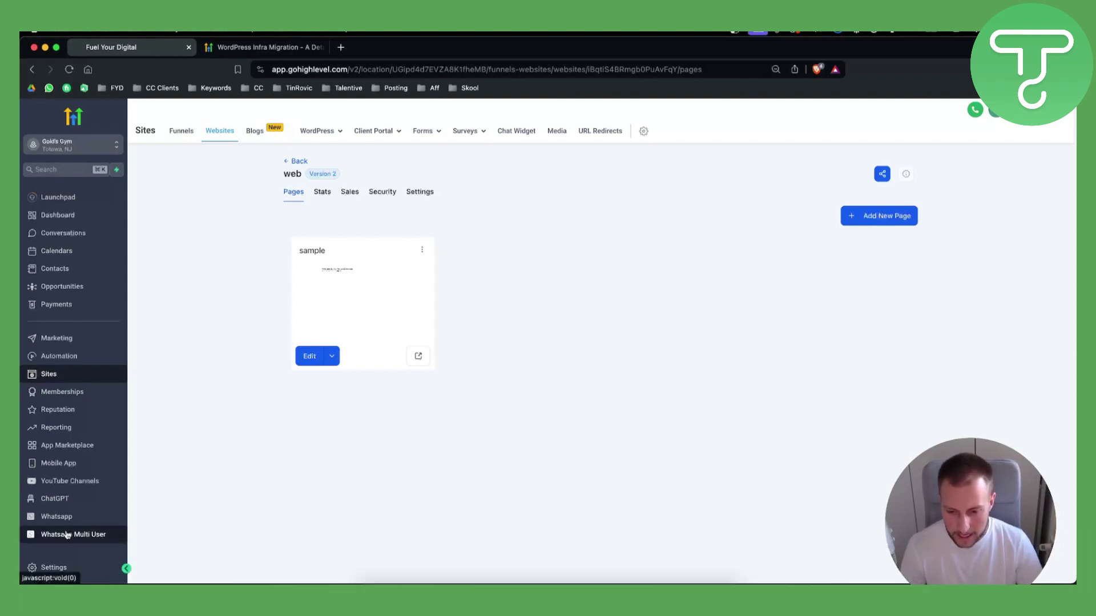
Show the WordPress migration help article from its top and highlight the WordPress sites heading.
click(295, 50)
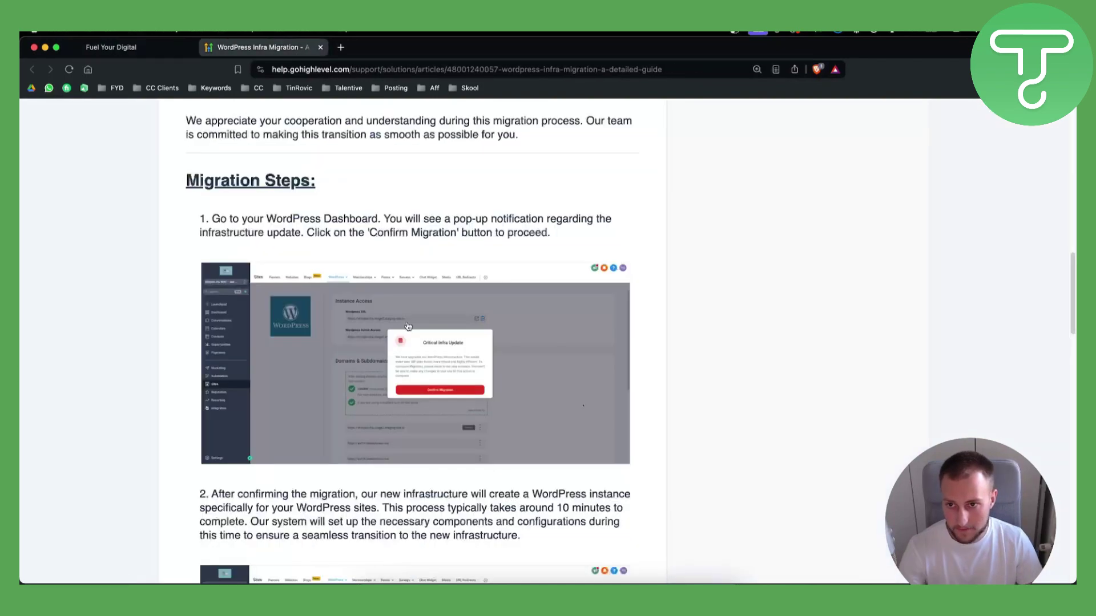
scroll(395, 326, up, 3)
scroll(396, 327, up, 3)
scroll(396, 327, up, 3)
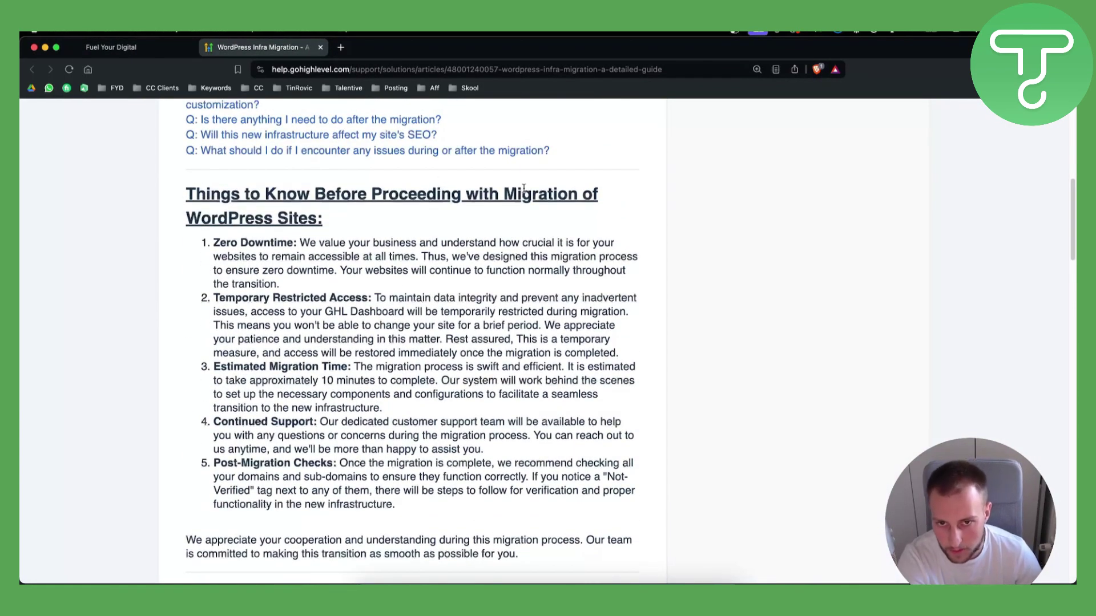
drag(503, 193, 368, 217)
click(369, 219)
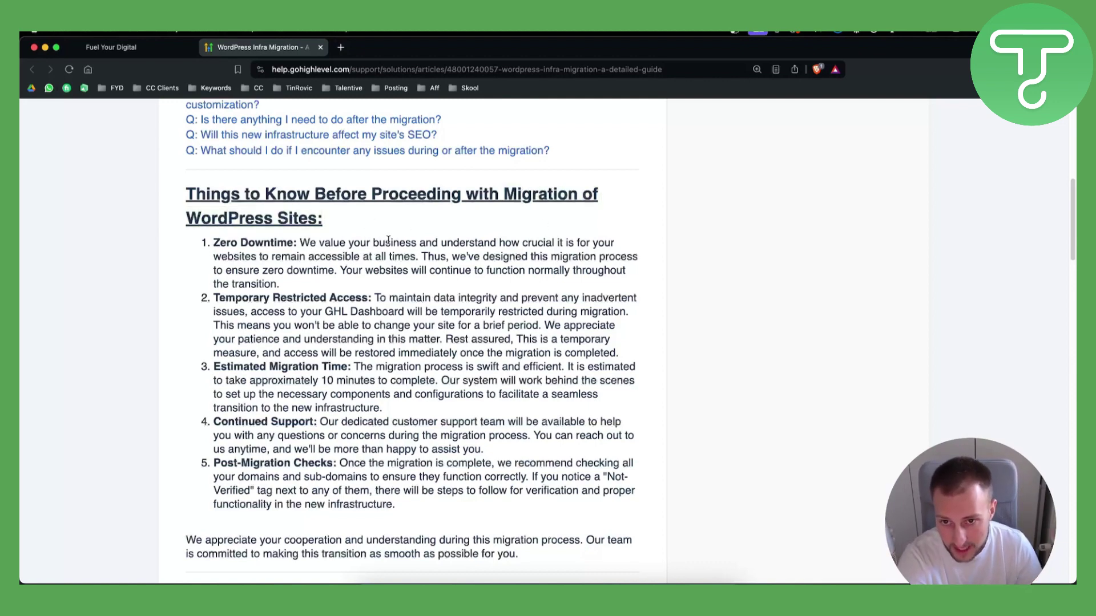
Highlight the Zero Downtime, Temporary Restricted Access and 10-minute Estimated Migration Time notes.
mouse_move(362, 241)
mouse_down()
mouse_move(619, 246)
mouse_move(360, 257)
mouse_move(639, 258)
mouse_move(342, 271)
mouse_up()
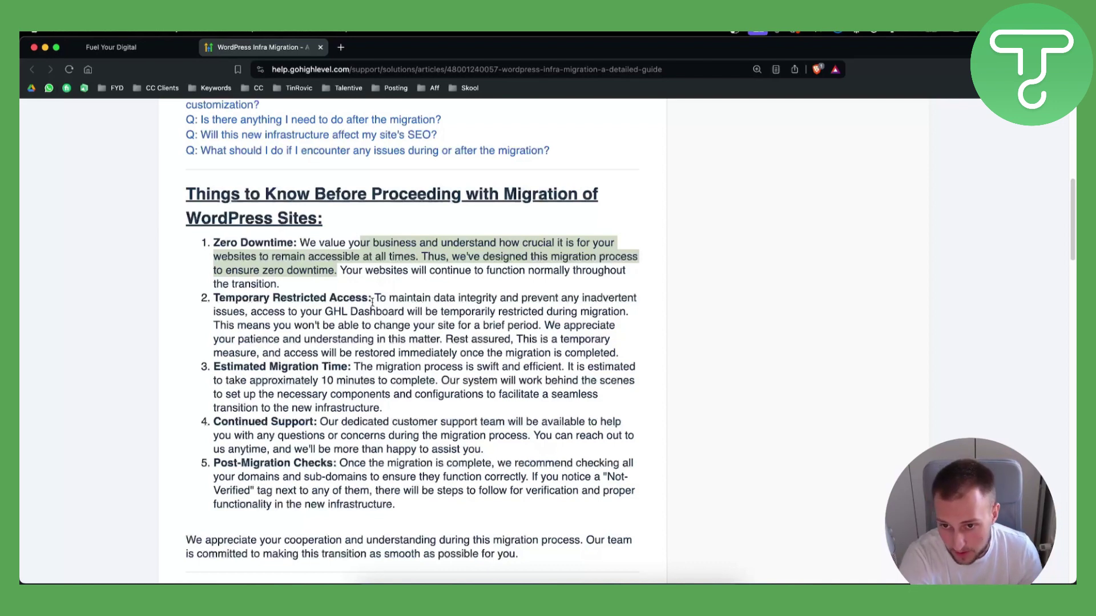
mouse_move(372, 298)
mouse_down()
mouse_move(637, 298)
mouse_move(214, 297)
mouse_up()
click(420, 297)
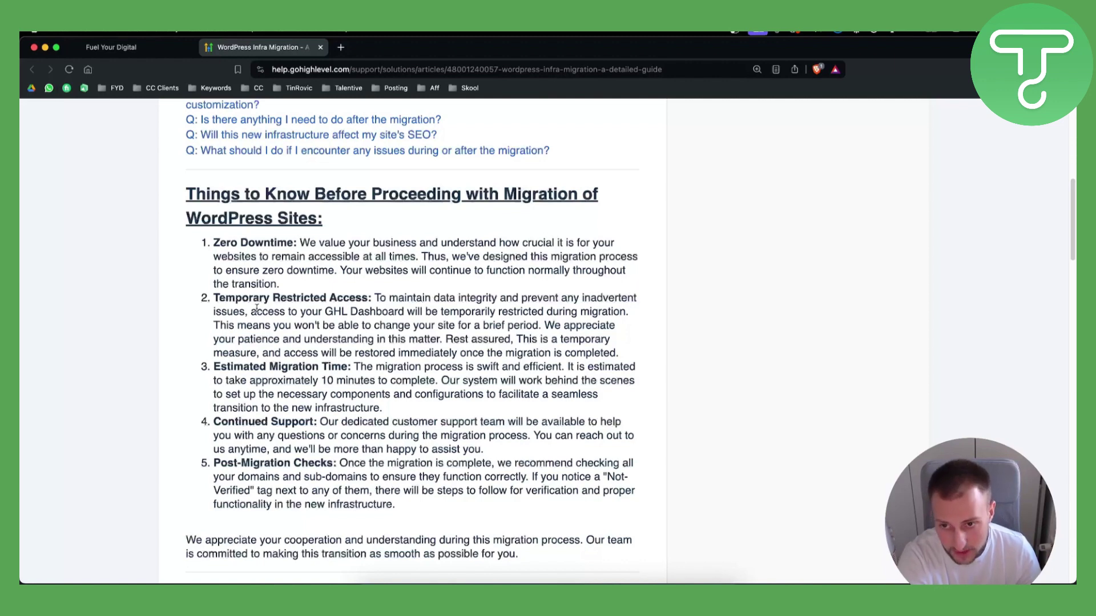
drag(251, 311, 627, 311)
click(294, 366)
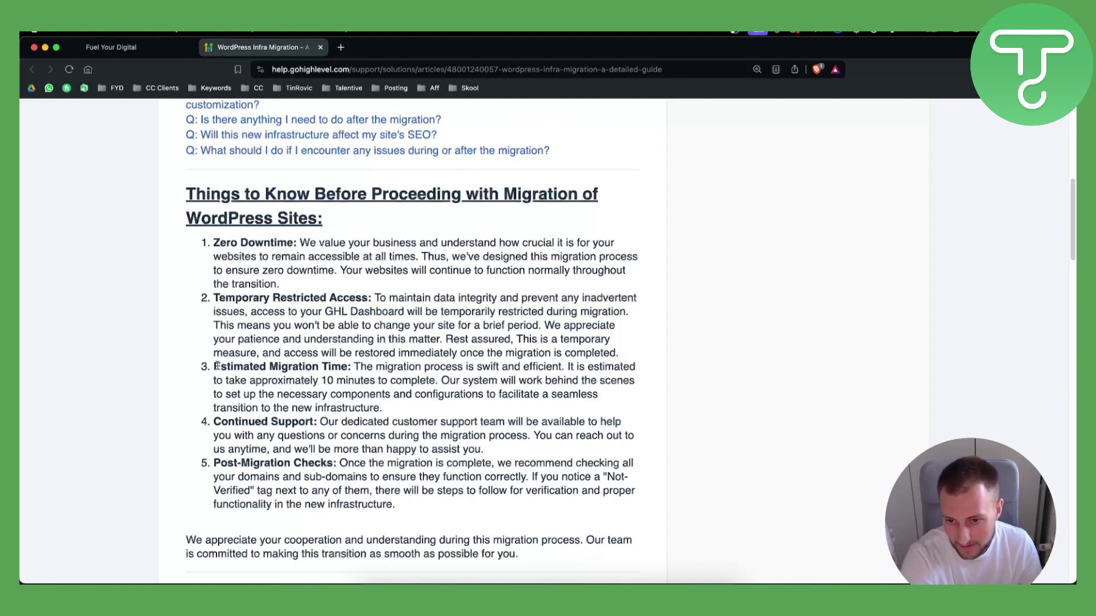
drag(216, 366, 419, 380)
click(373, 357)
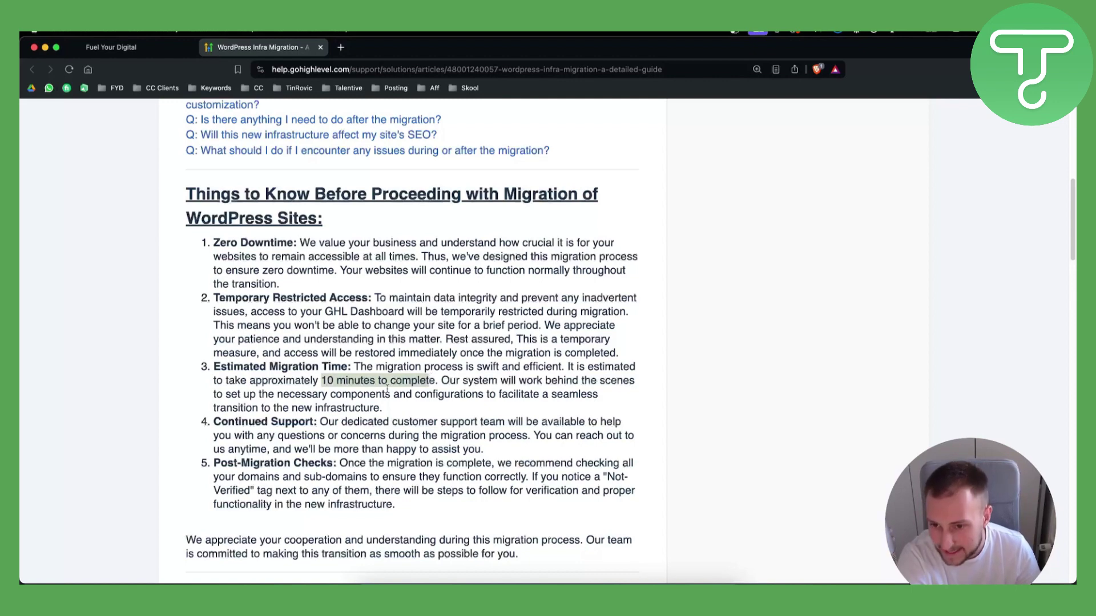
click(387, 390)
Highlight the dedicated customer support note and the post-migration domain checks.
drag(319, 423, 479, 423)
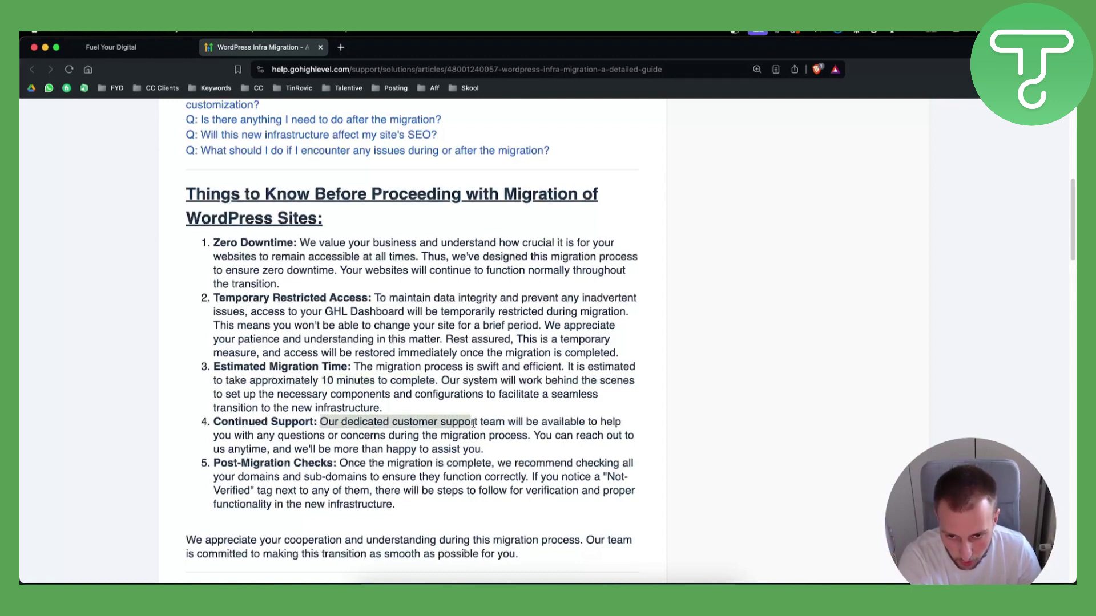
click(500, 425)
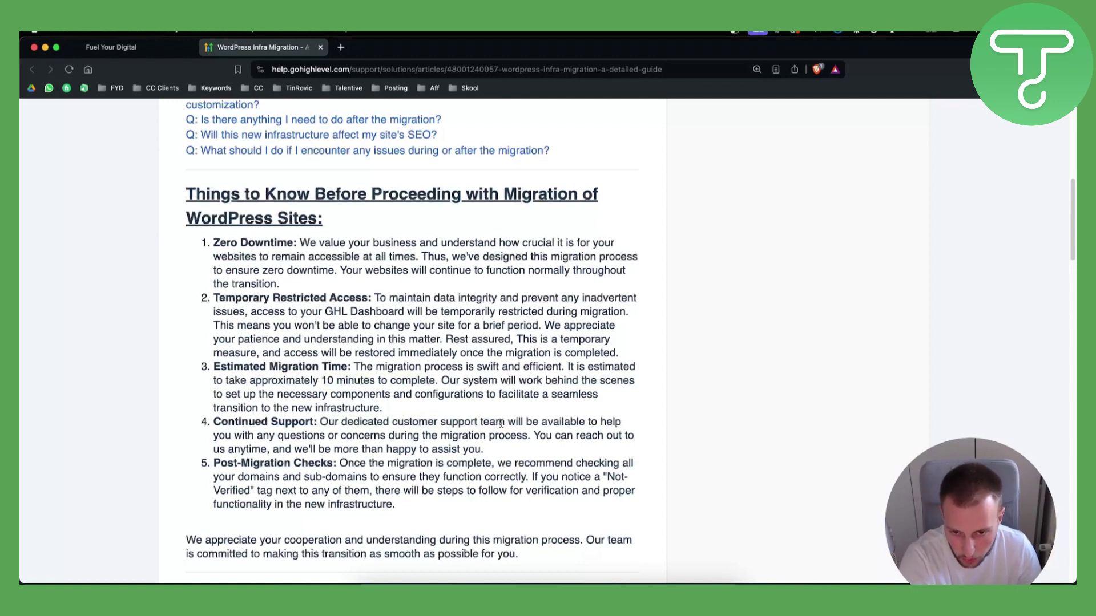
drag(600, 420, 323, 436)
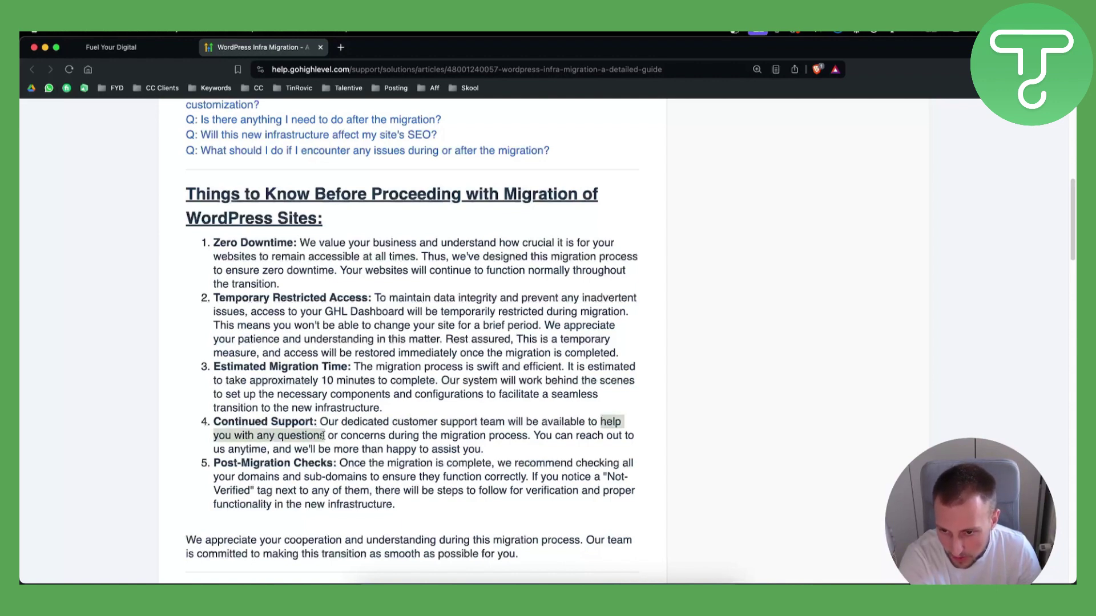
click(323, 436)
scroll(231, 452, down, 1)
scroll(231, 452, down, 2)
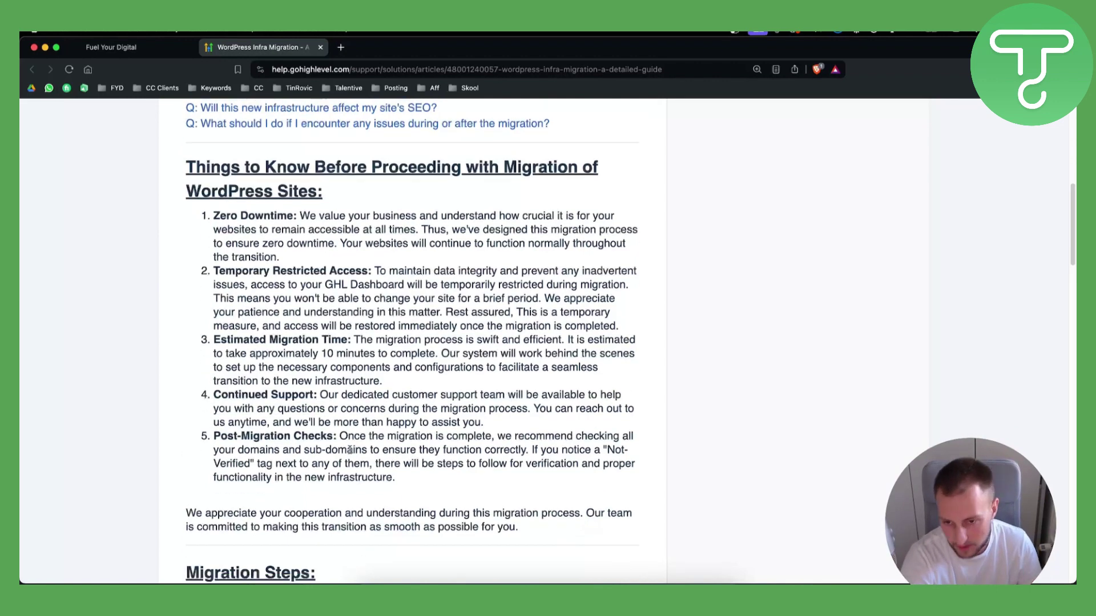
drag(346, 429, 495, 432)
click(496, 432)
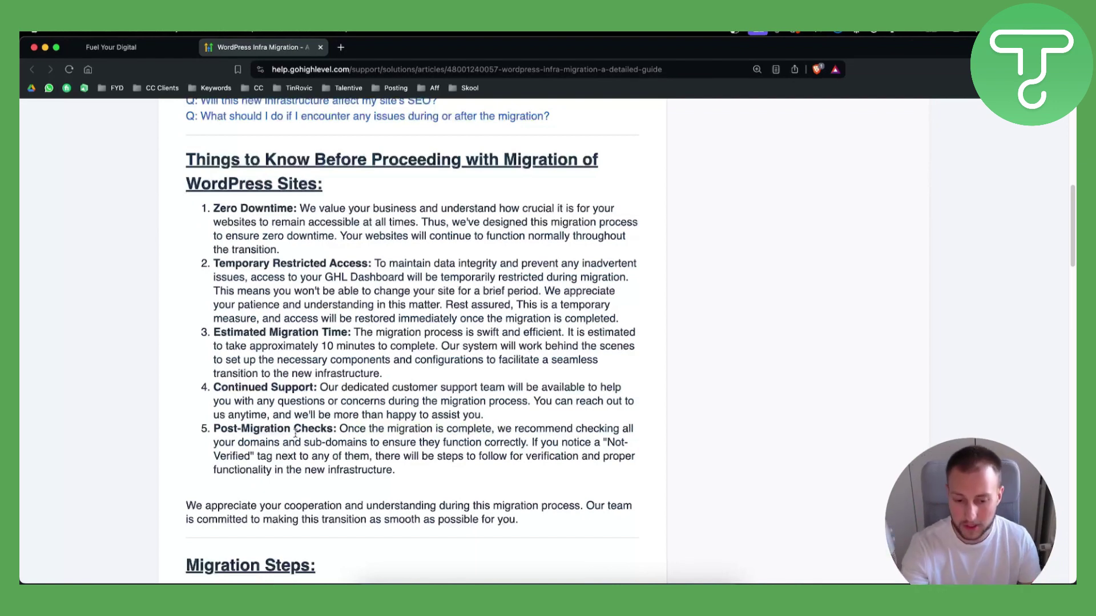
Highlight step one's WordPress Dashboard and Confirm Migration instructions.
scroll(189, 414, down, 5)
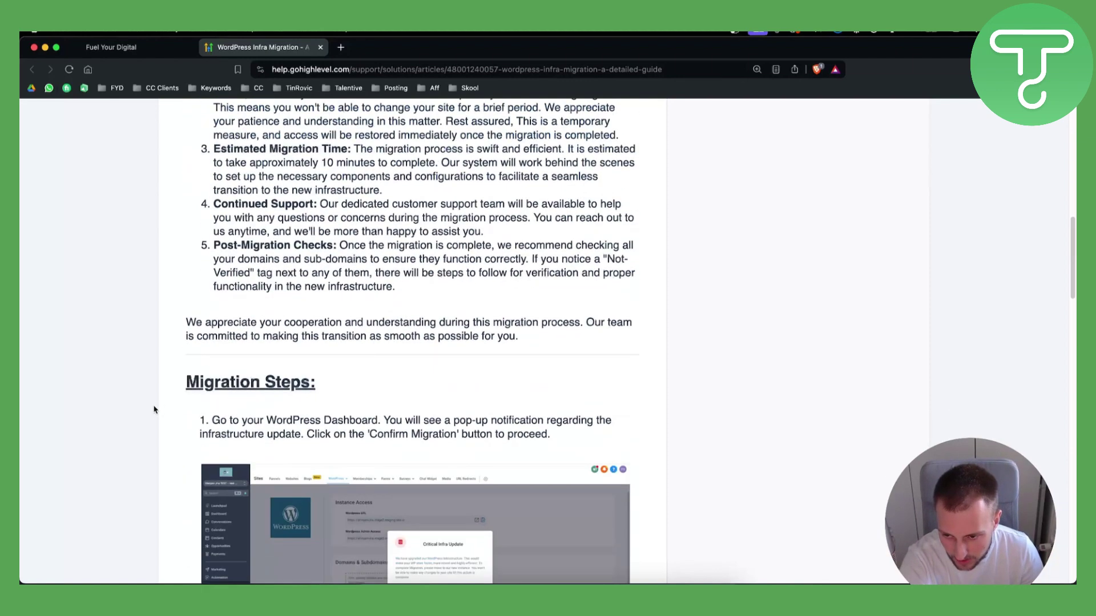
scroll(152, 405, down, 2)
scroll(152, 408, down, 2)
scroll(152, 409, down, 1)
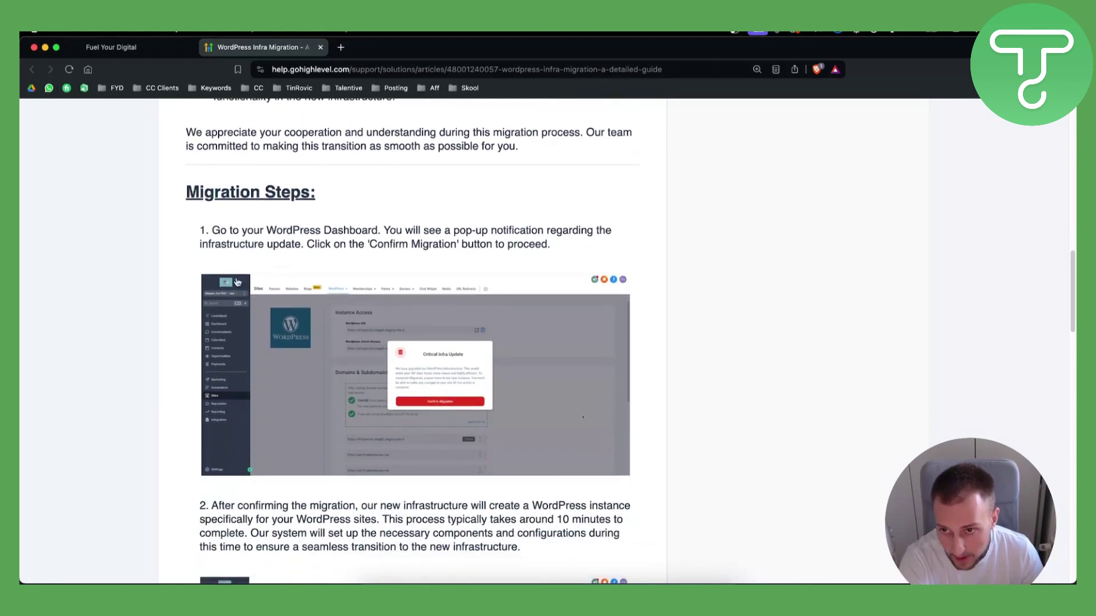
click(376, 231)
mouse_move(229, 227)
mouse_down()
mouse_move(376, 231)
mouse_move(341, 238)
mouse_up()
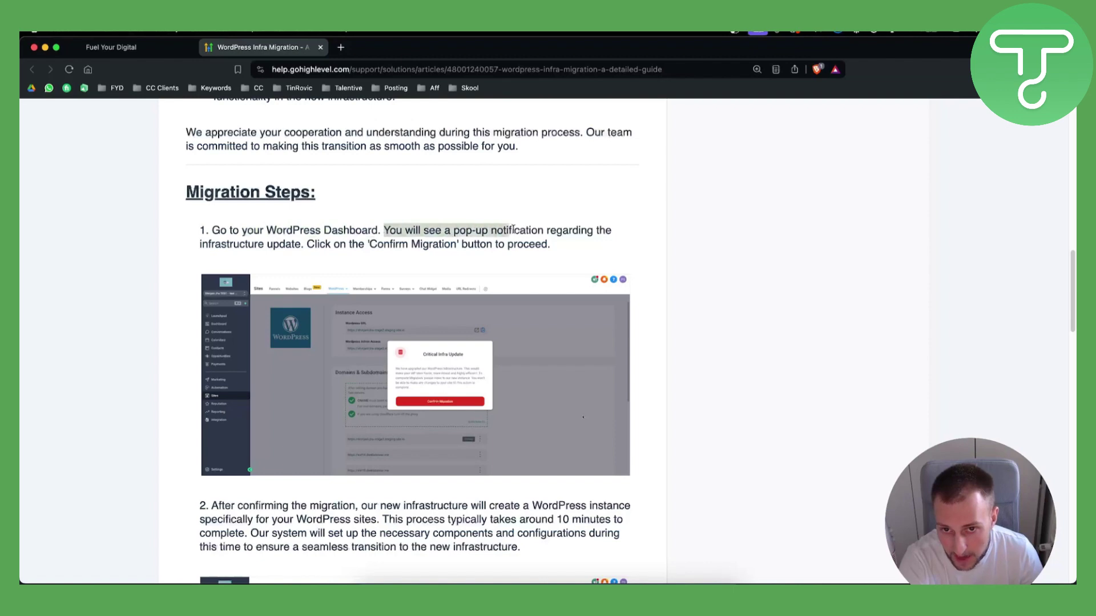
drag(341, 238, 551, 245)
click(359, 243)
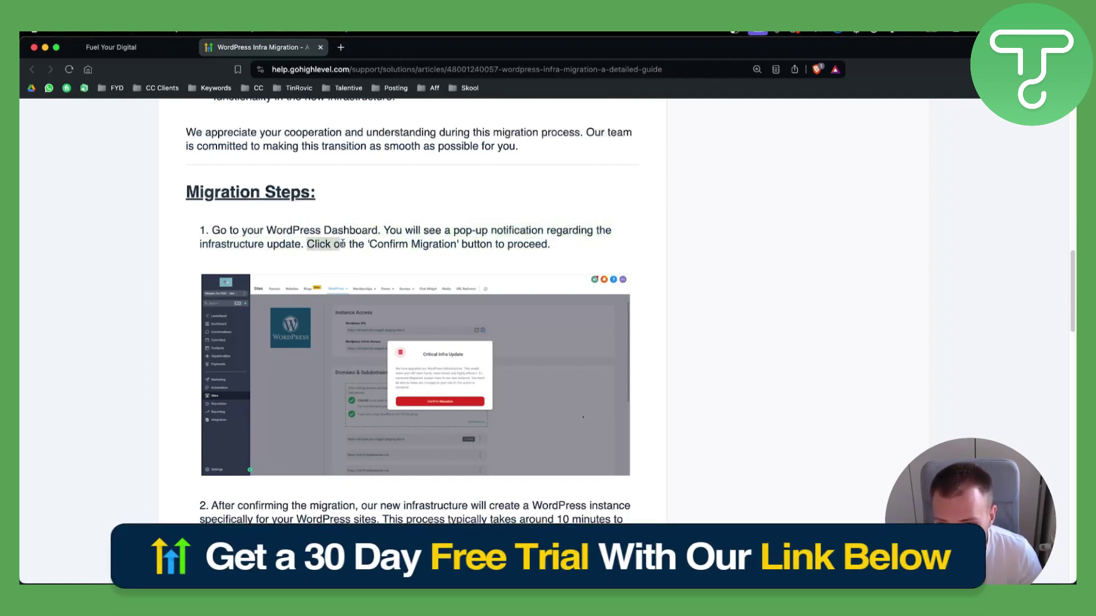
click(546, 241)
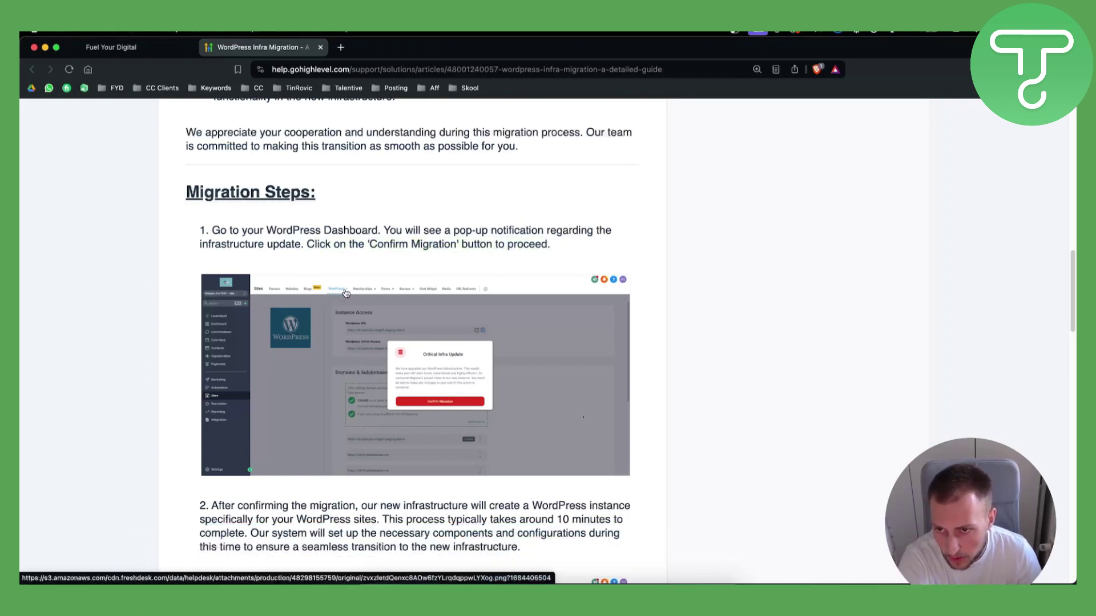
Read past step 2, emphasising 'for your WordPress sites', until step 3 is visible.
scroll(166, 320, down, 2)
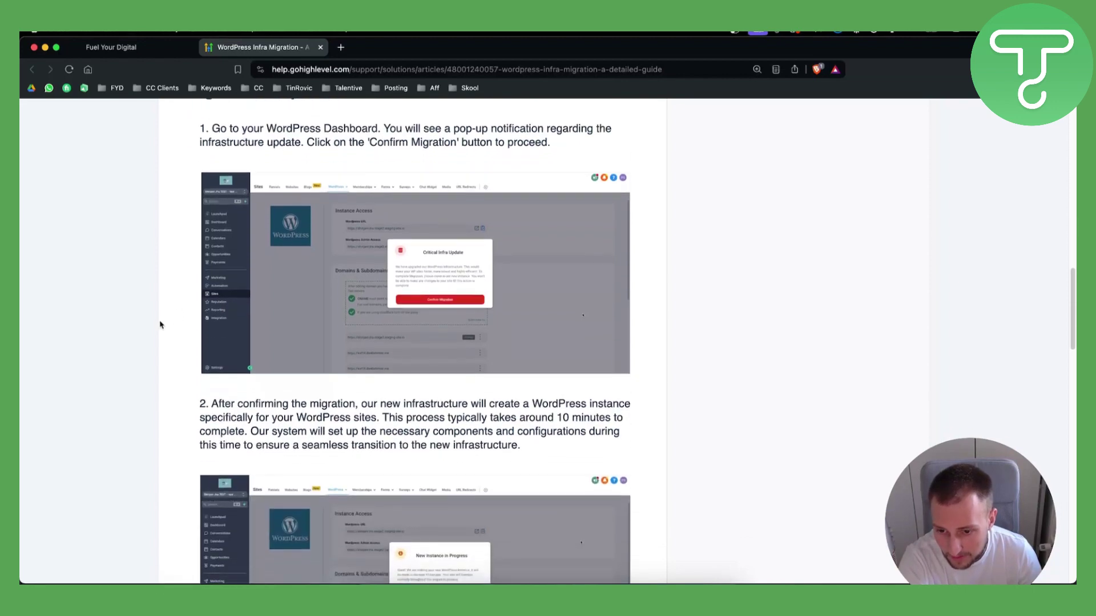
scroll(162, 331, down, 2)
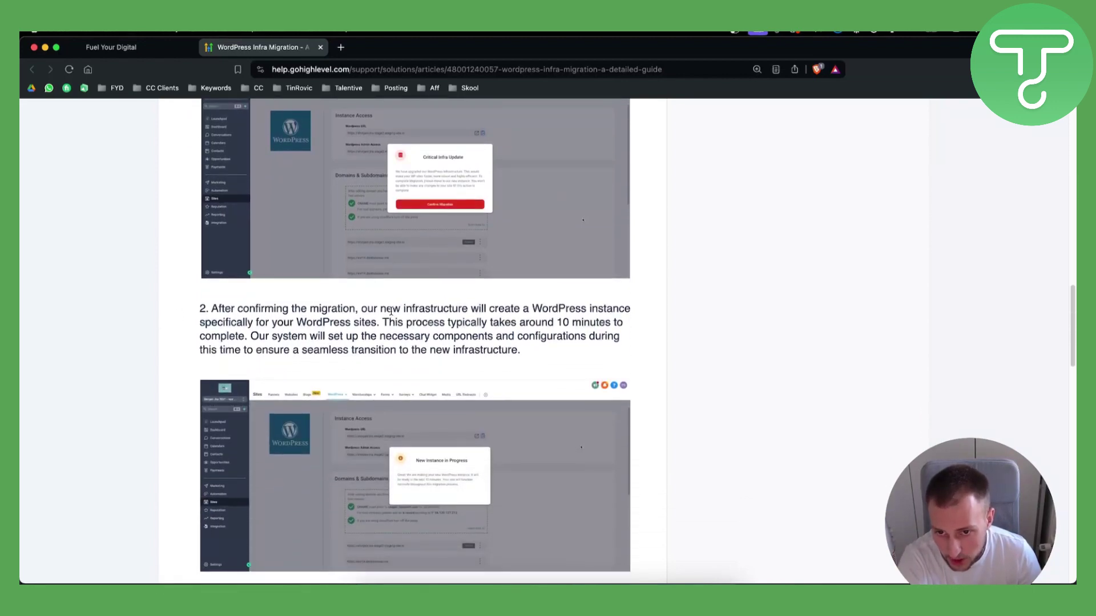
scroll(391, 311, down, 1)
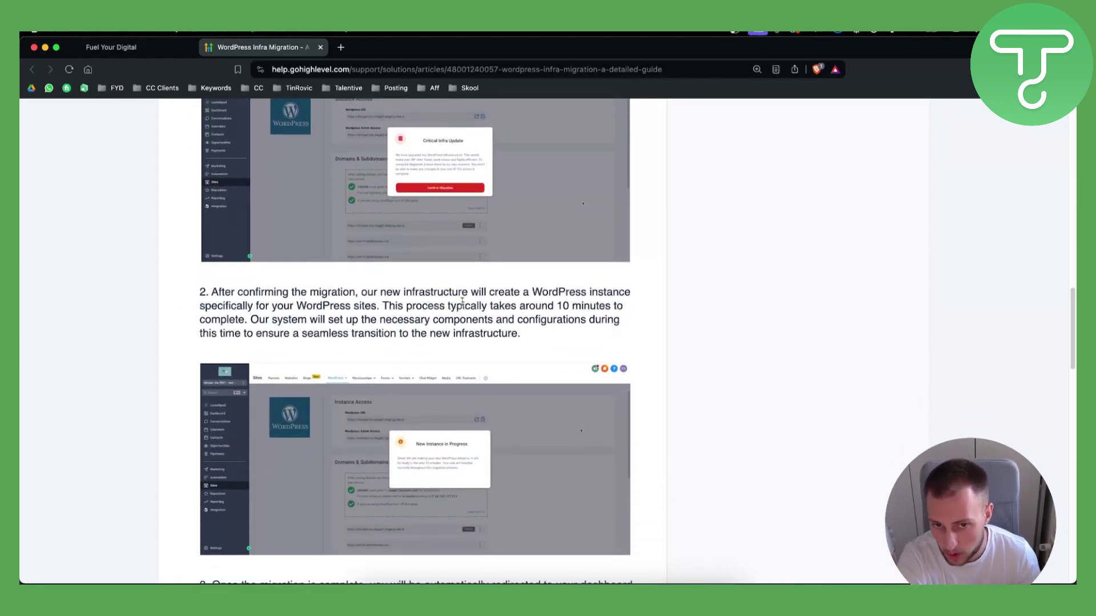
drag(251, 306, 376, 307)
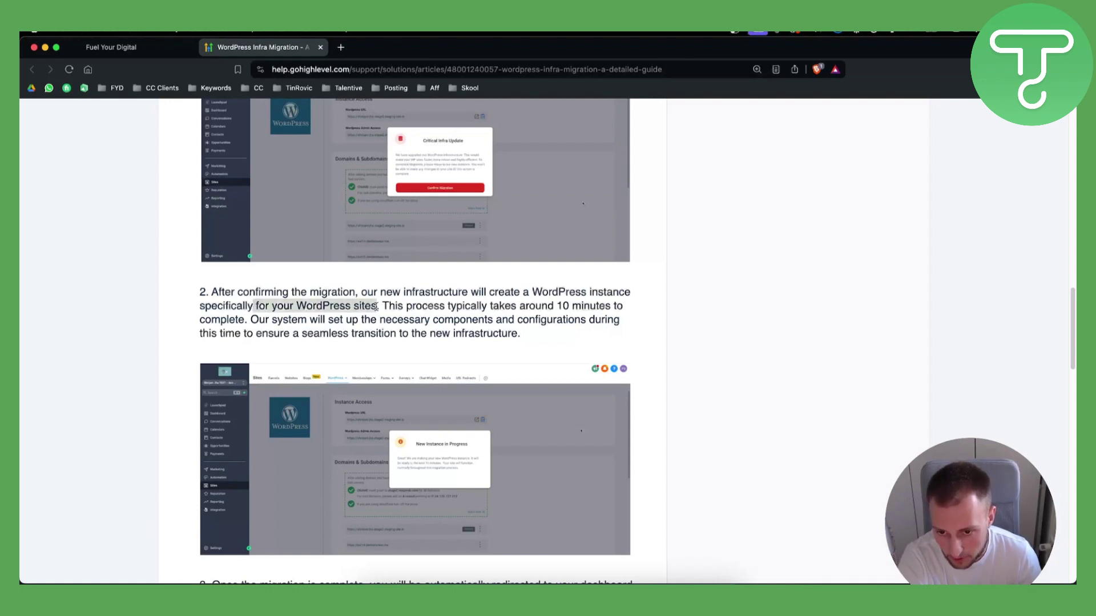
click(376, 306)
scroll(378, 334, down, 5)
scroll(377, 334, down, 5)
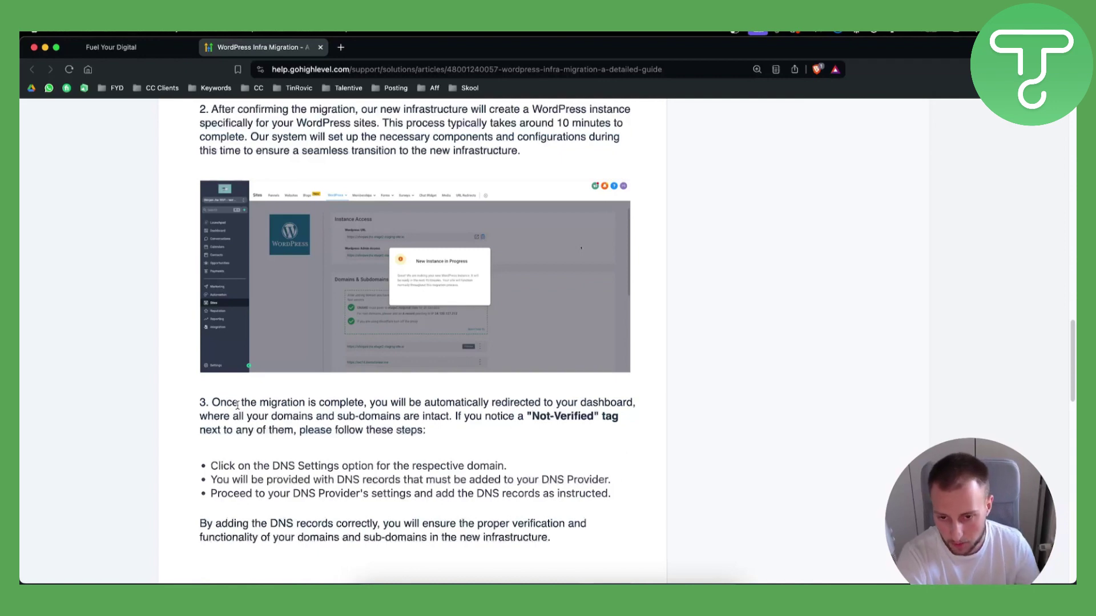
Highlight step 3's dashboard redirect, Not-Verified tag sentence and DNS fix bullet steps.
drag(555, 403, 619, 417)
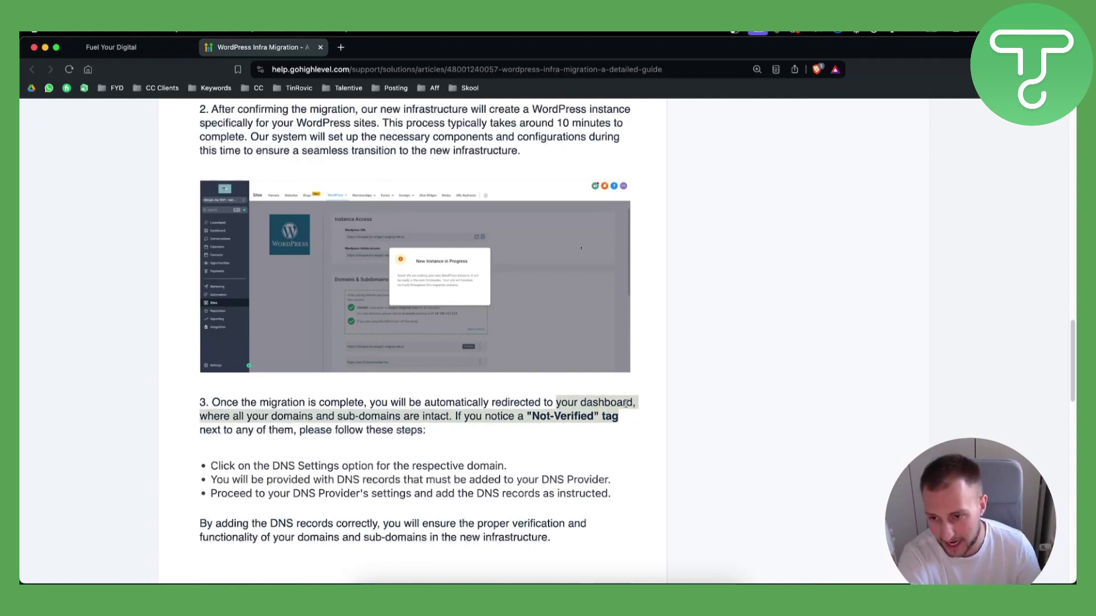
click(626, 403)
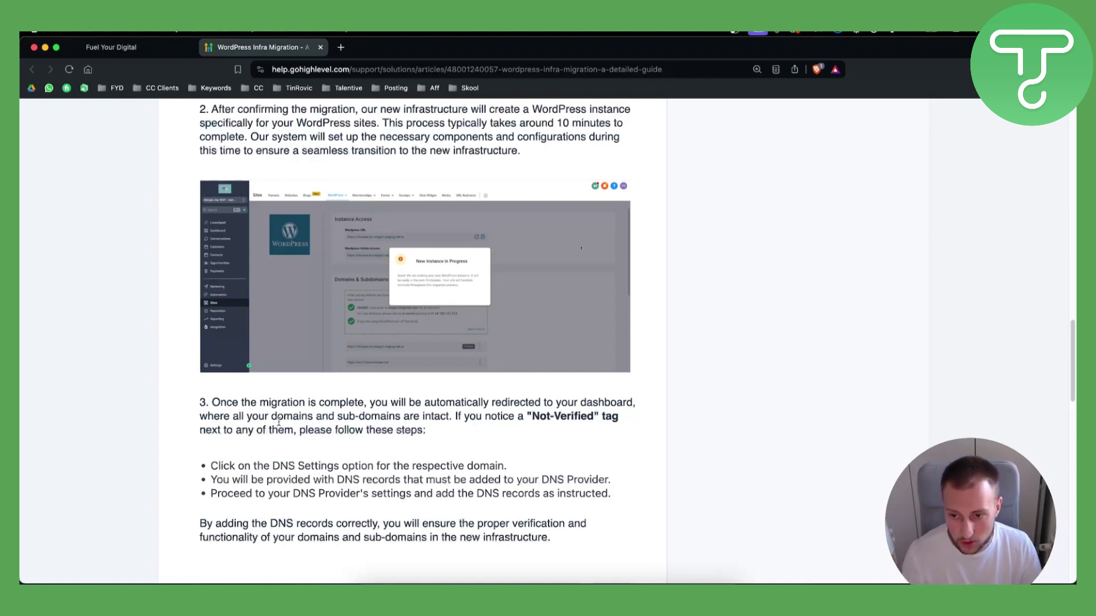
scroll(291, 433, down, 1)
drag(210, 449, 612, 484)
click(607, 477)
Scroll down to the article's FAQs, then back up.
scroll(599, 462, down, 5)
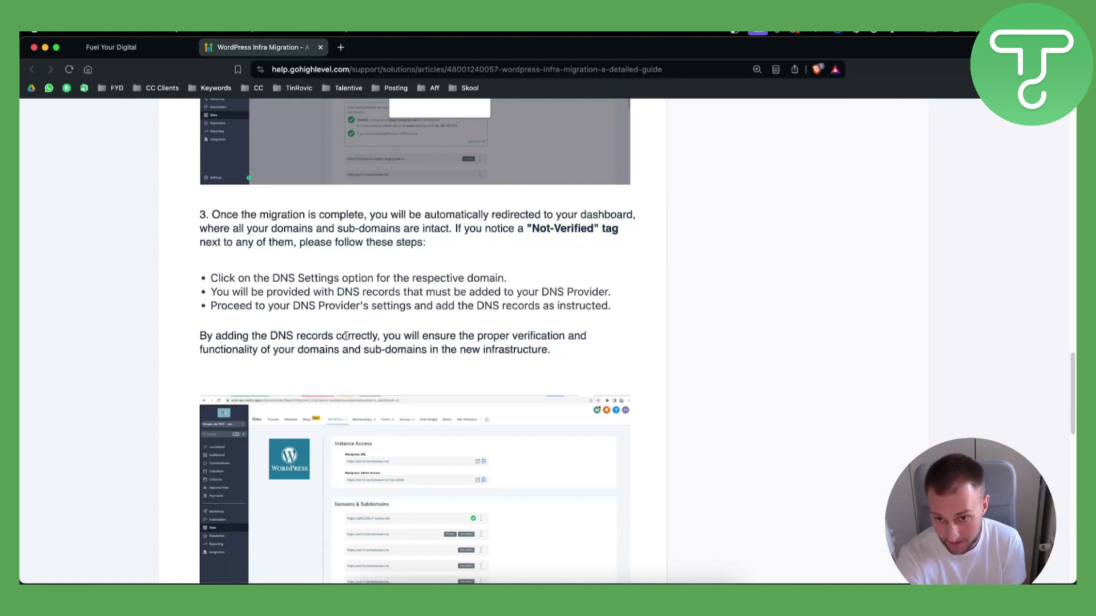
scroll(344, 340, down, 3)
scroll(342, 341, down, 2)
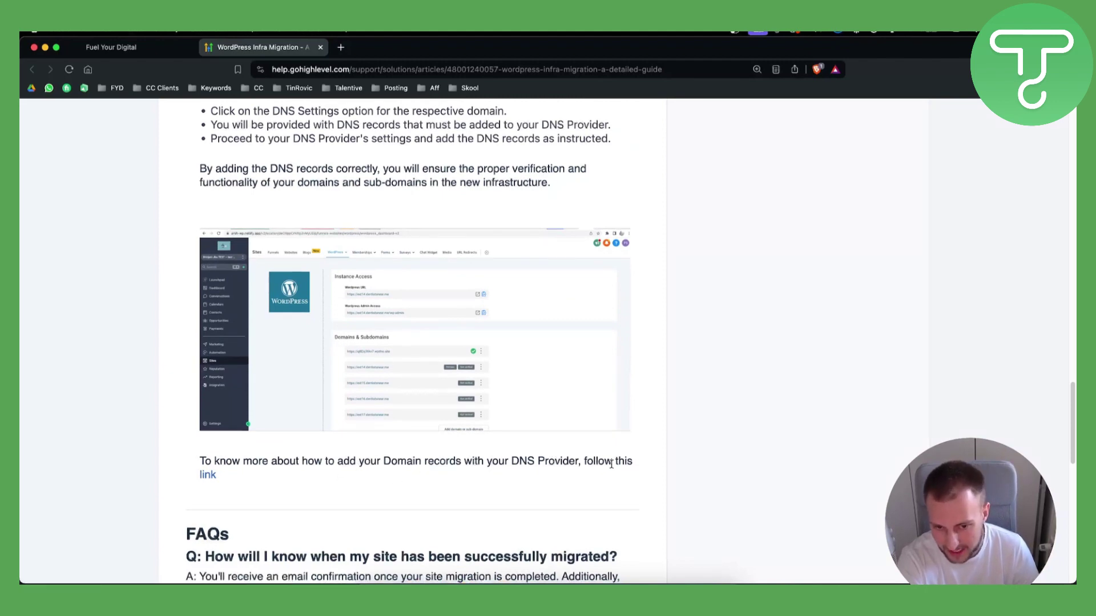
scroll(205, 483, up, 2)
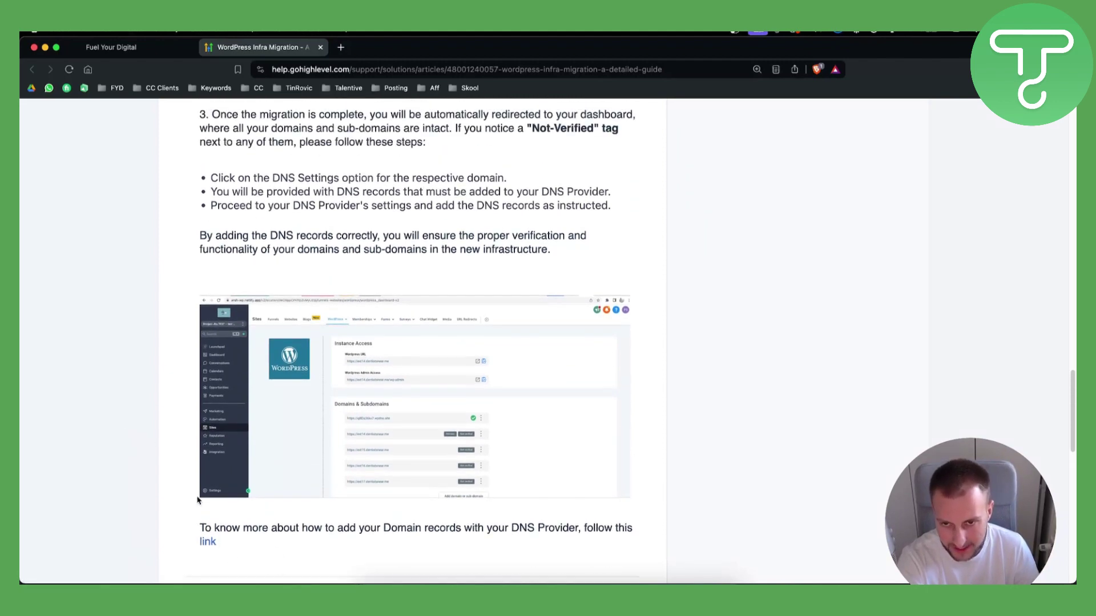
scroll(200, 497, up, 4)
scroll(115, 457, up, 10)
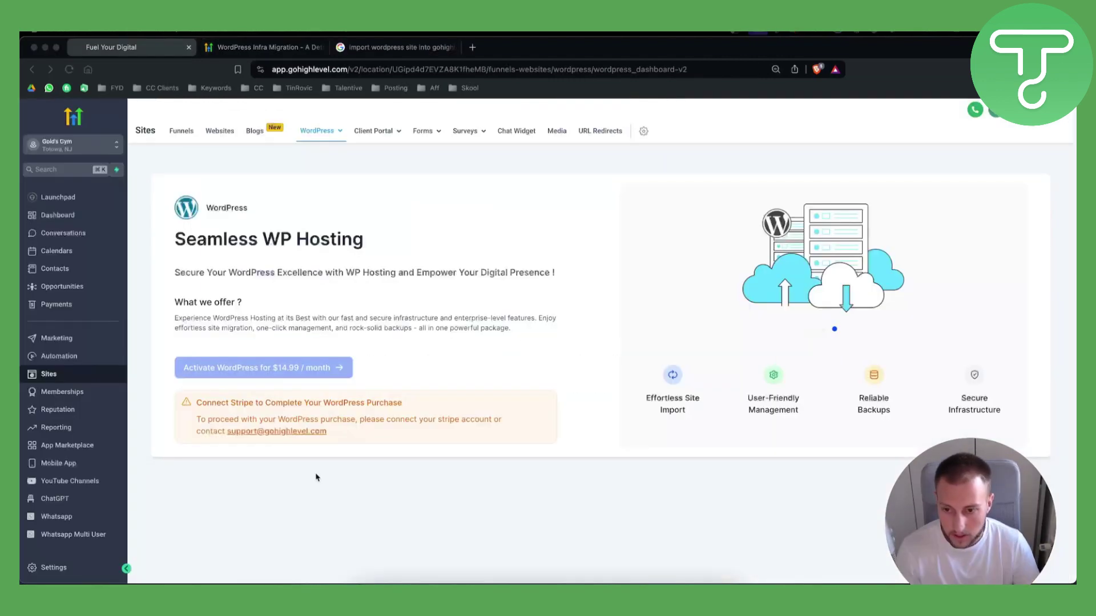
click(308, 483)
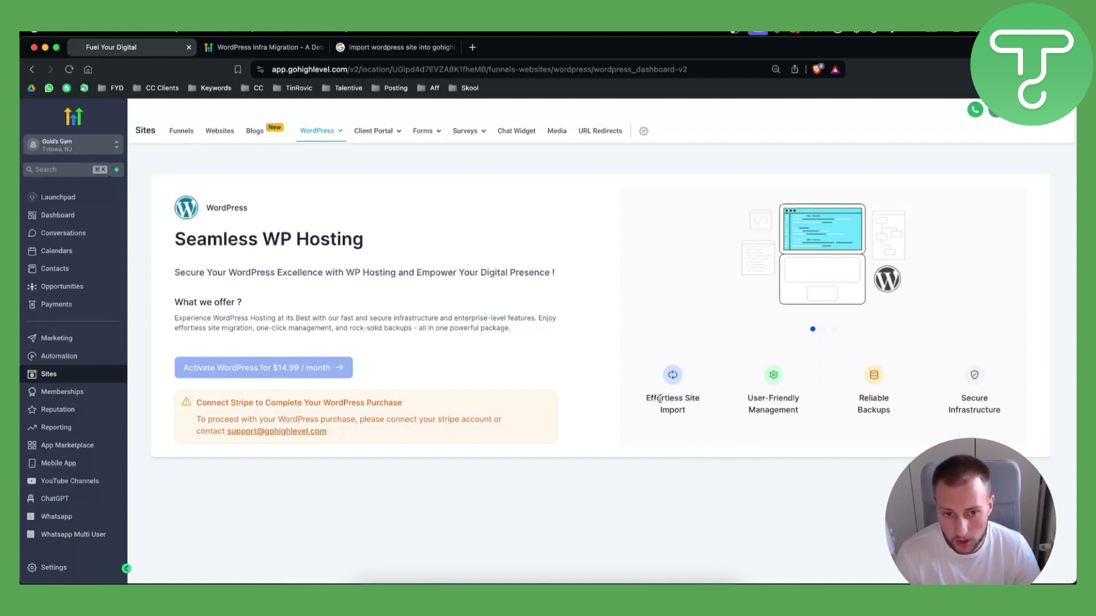
drag(649, 398, 706, 413)
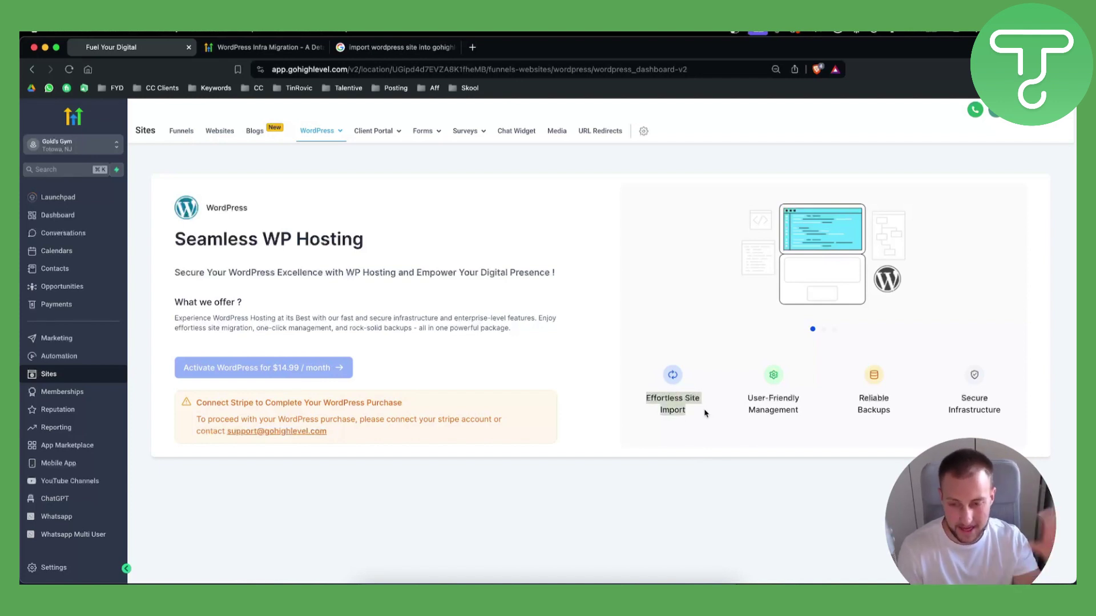
key(ctrl+Tab)
scroll(484, 406, down, 3)
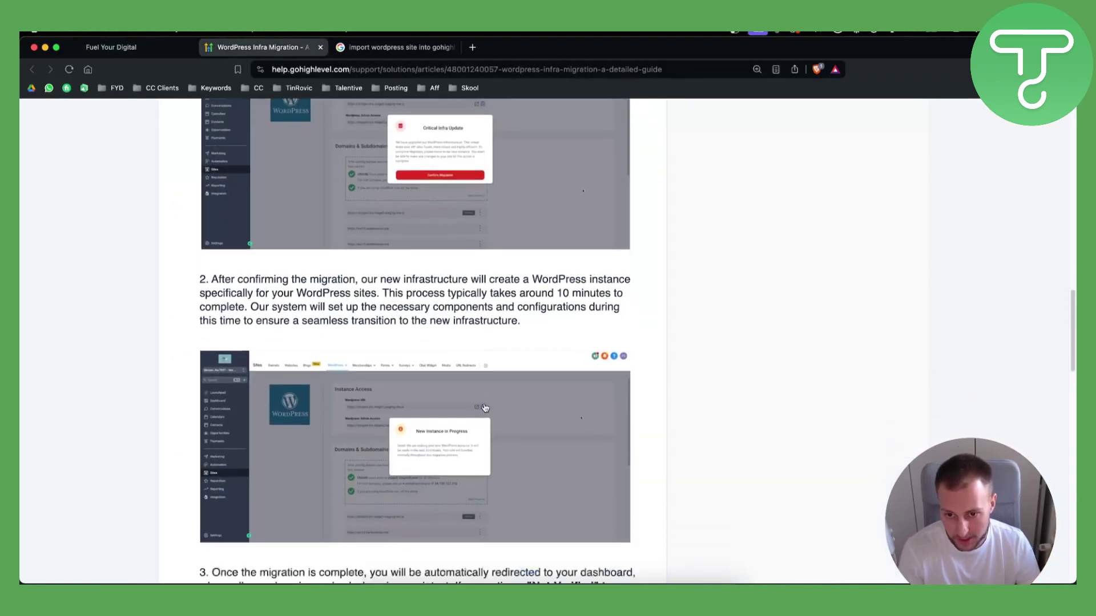
scroll(484, 406, up, 5)
click(134, 49)
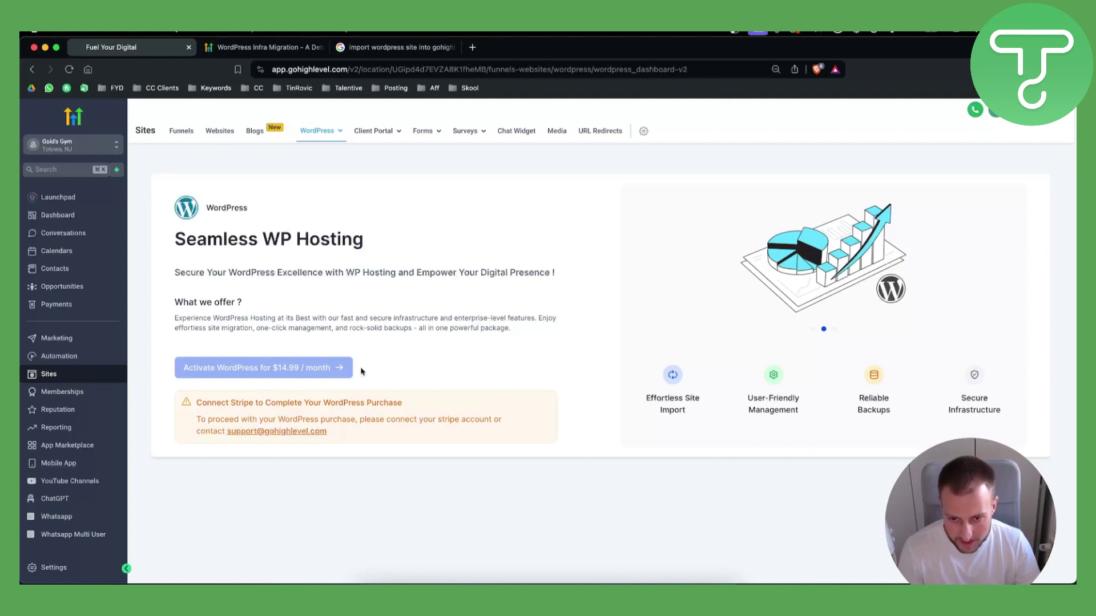
drag(326, 432, 233, 435)
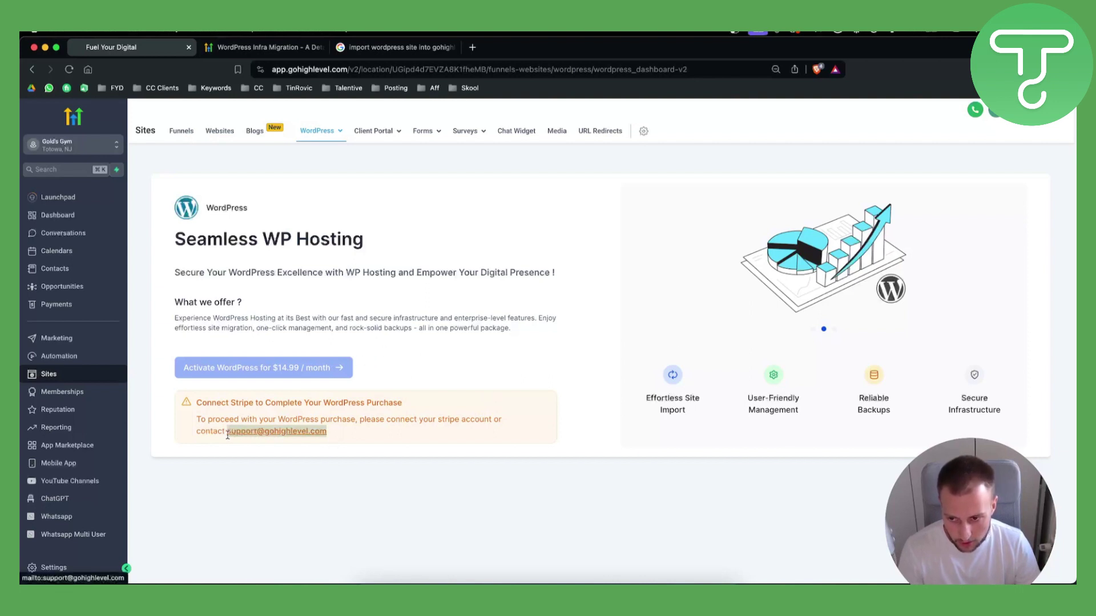
click(616, 261)
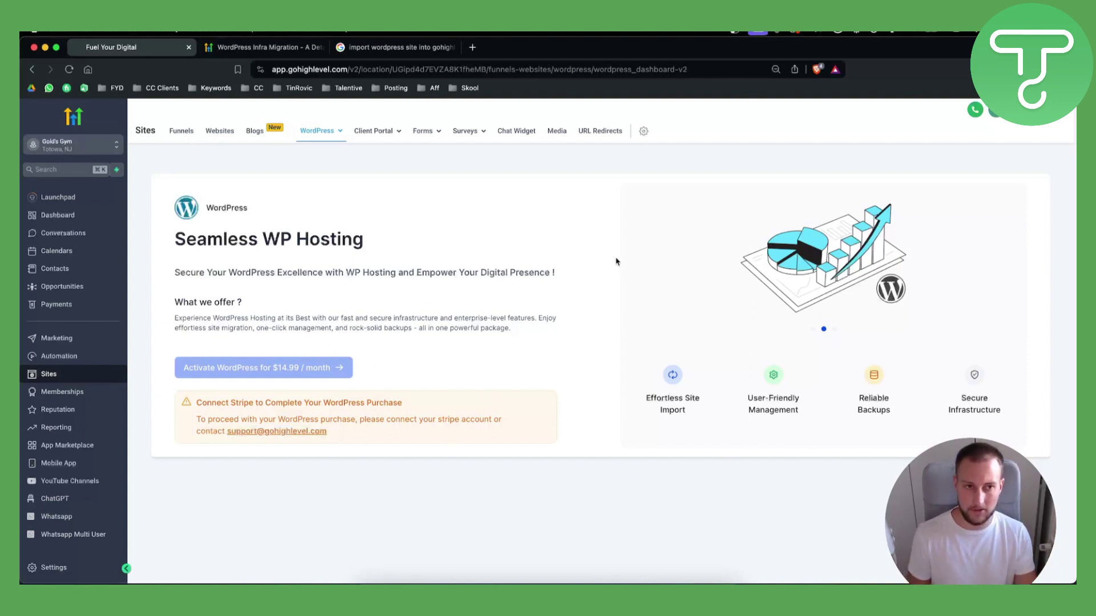